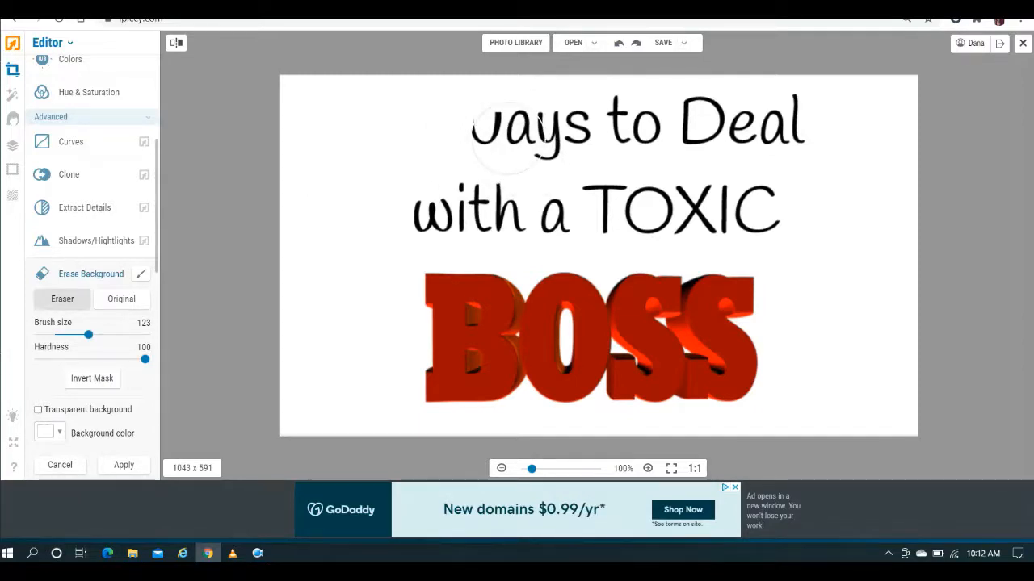
- Apply the background erasure on the title image and undo it
click(124, 466)
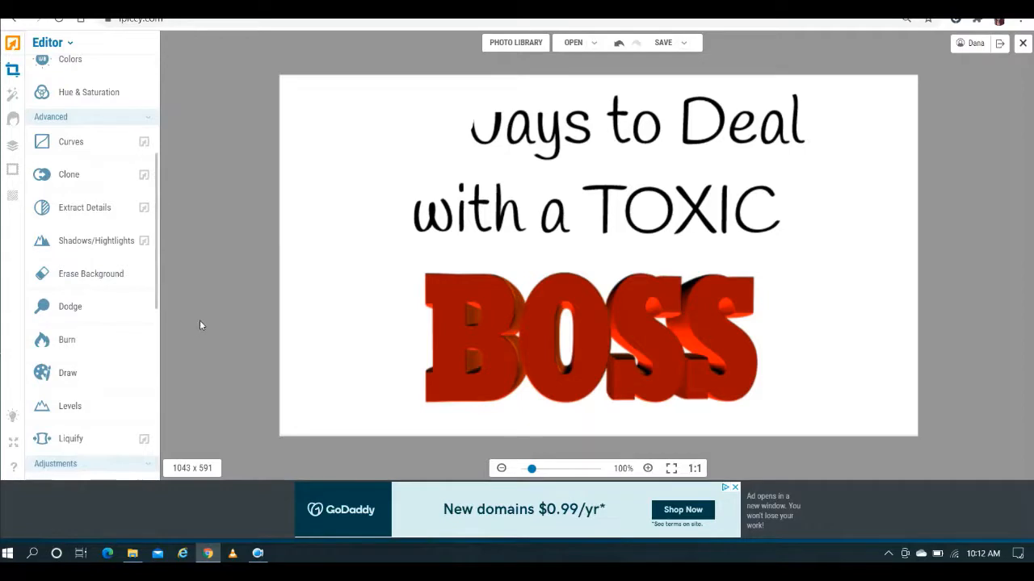
click(618, 44)
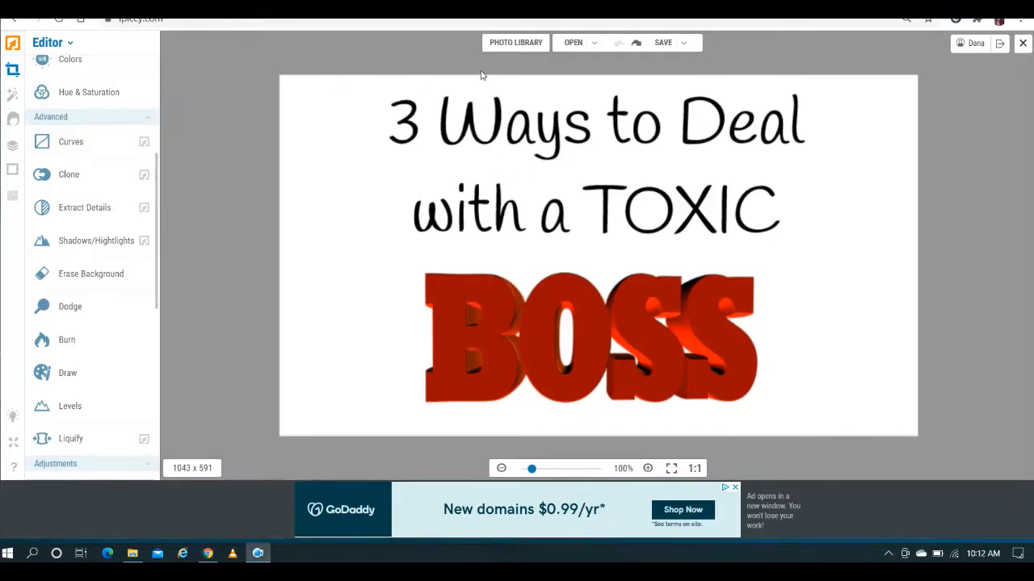
- Open the safe_image picture from the photo library, discarding unsaved changes to the current image
click(526, 46)
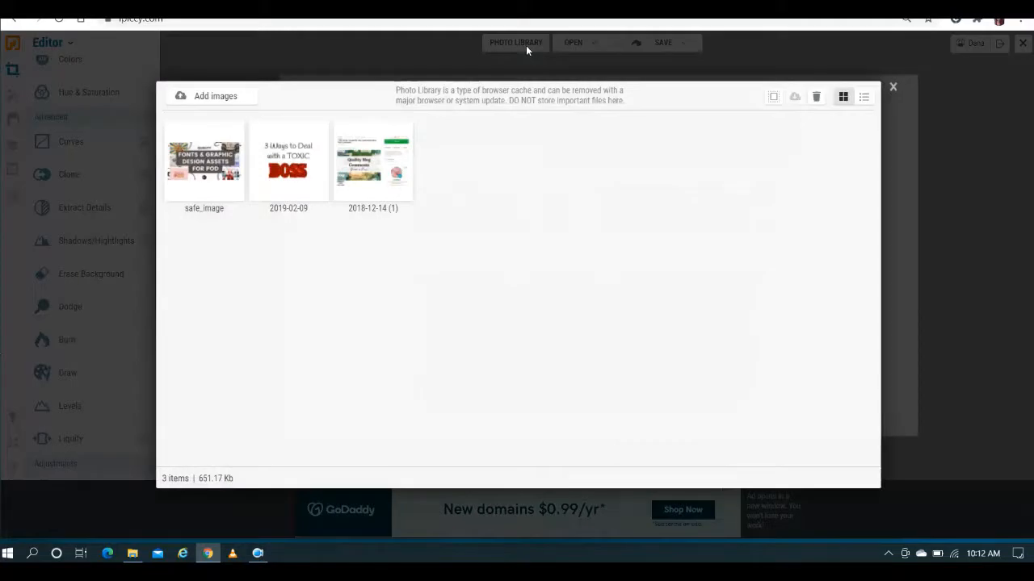
click(207, 175)
double_click(205, 173)
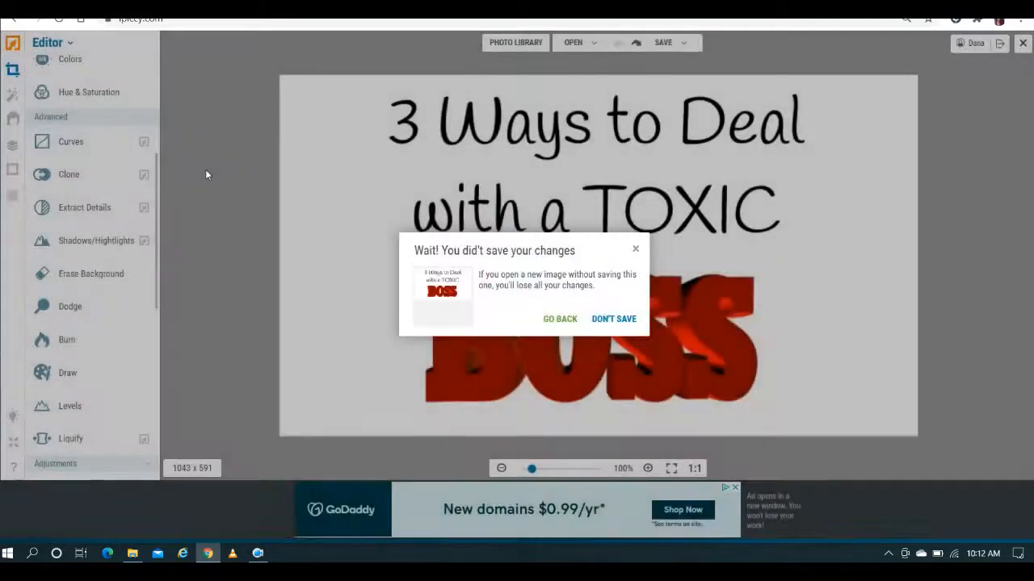
click(612, 319)
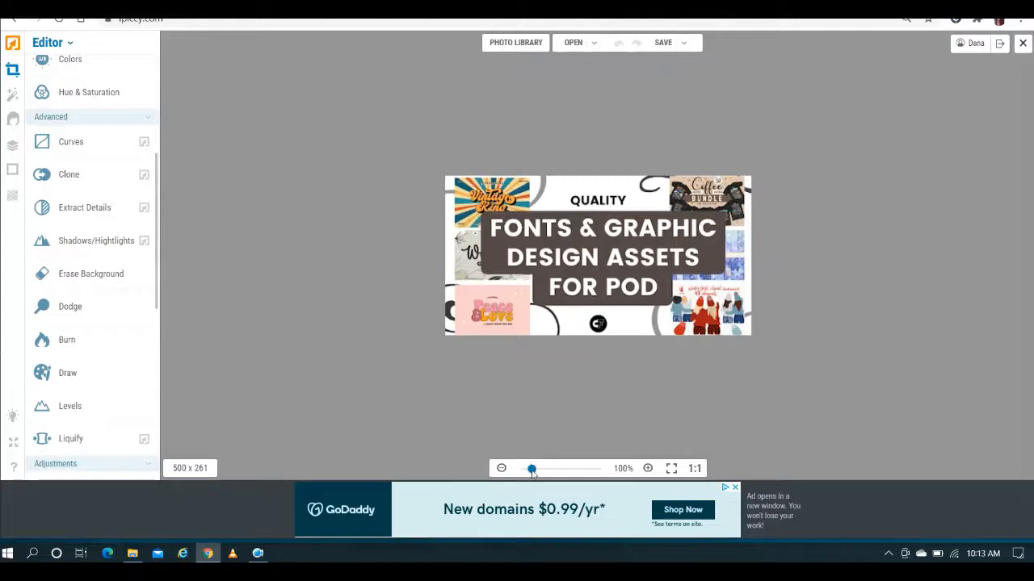
- Open Erase Background with brush size 19 and the transparent background option turned off
drag(531, 469, 540, 470)
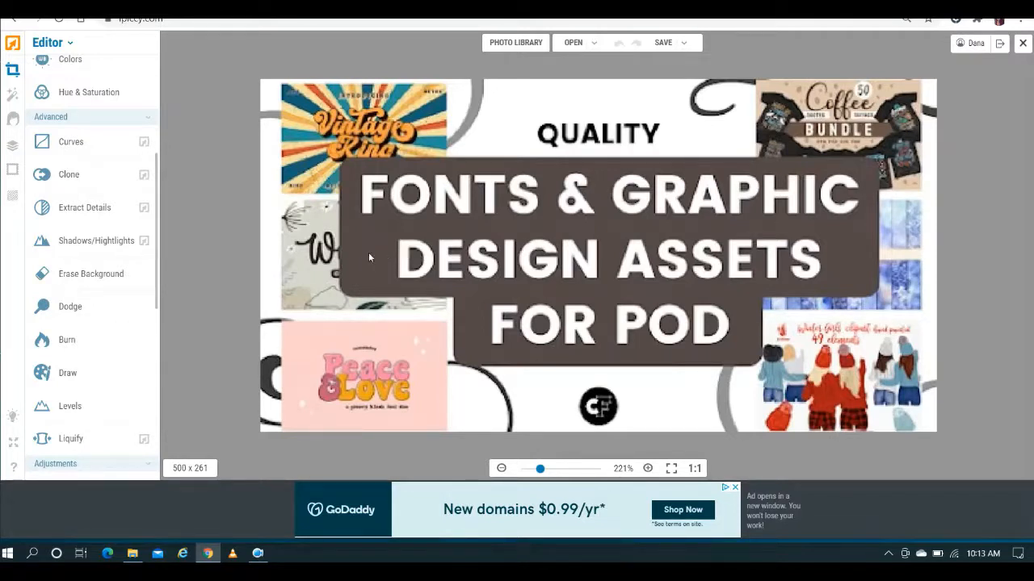
click(111, 274)
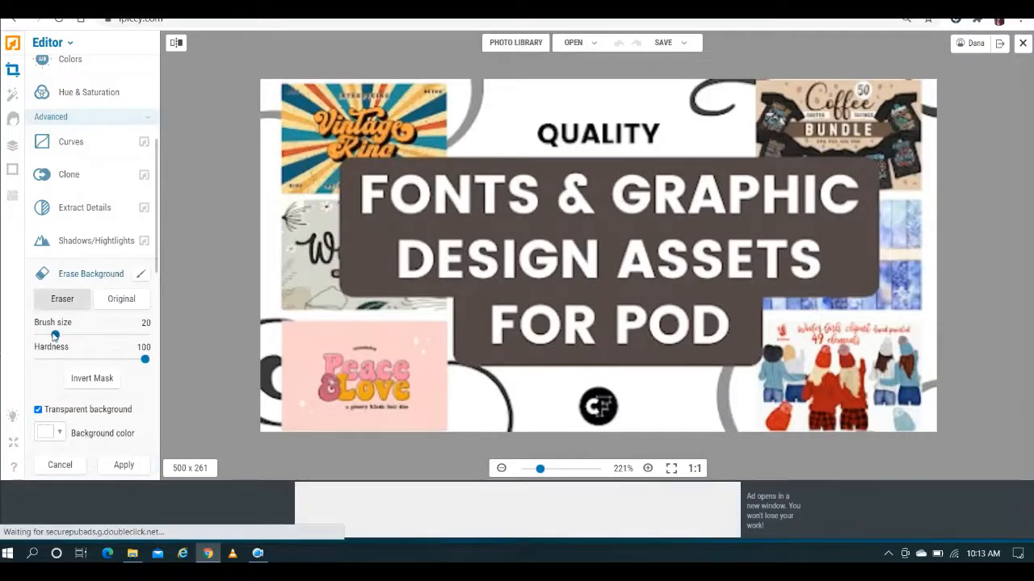
drag(54, 337, 54, 337)
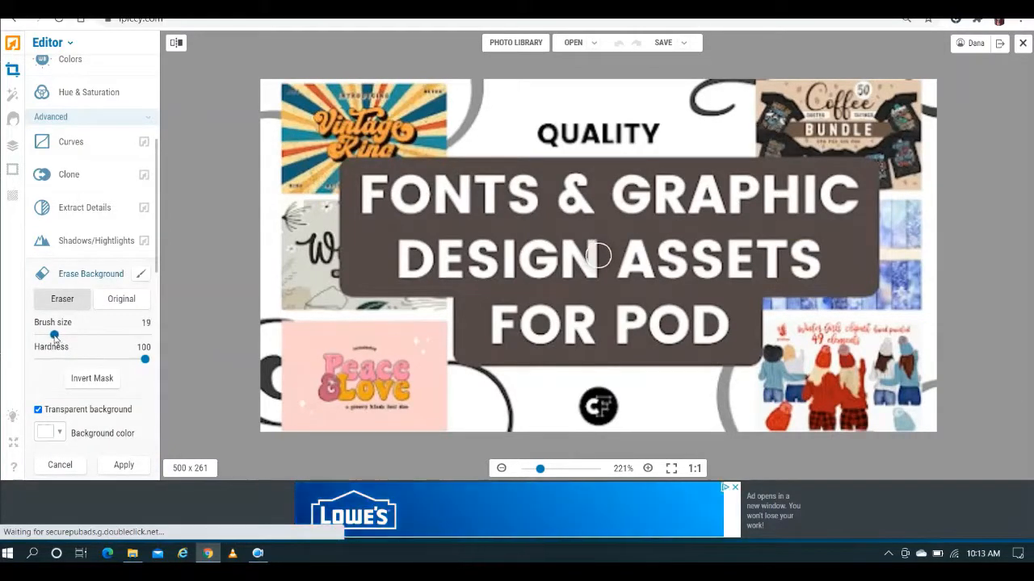
click(38, 411)
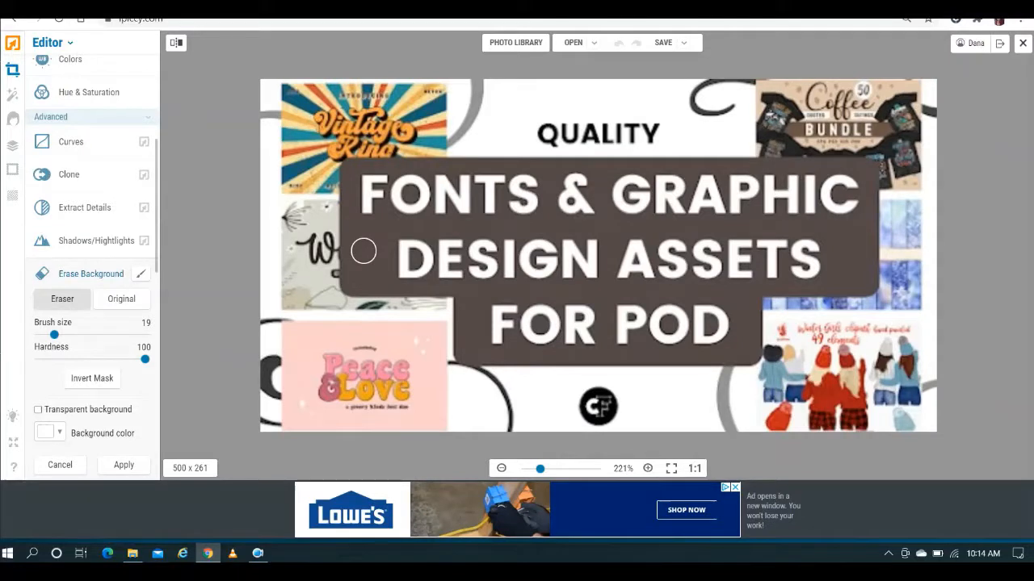
- Set the eraser's background color to #584d51 using the color picker
click(60, 434)
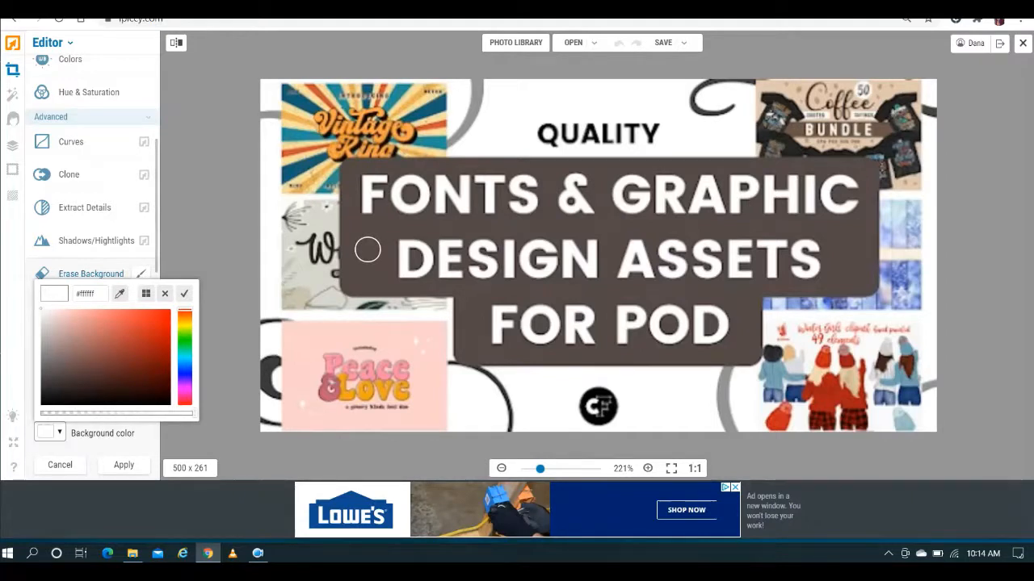
click(146, 294)
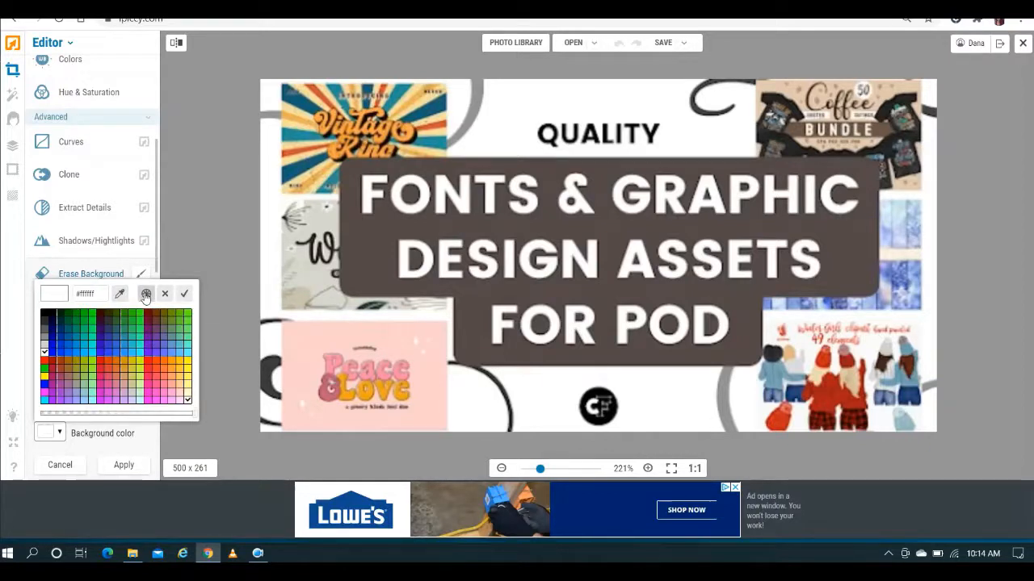
click(163, 328)
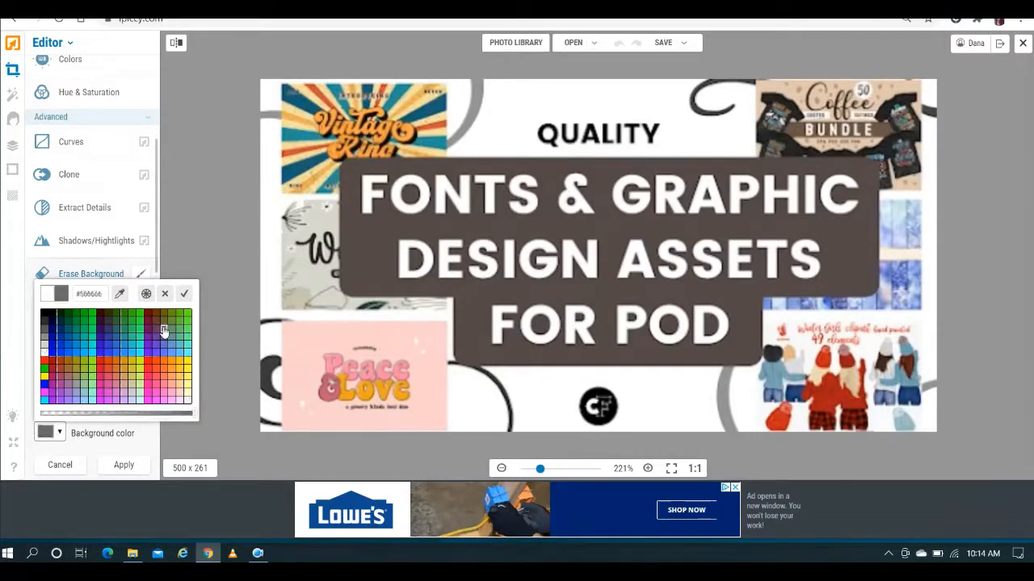
click(146, 296)
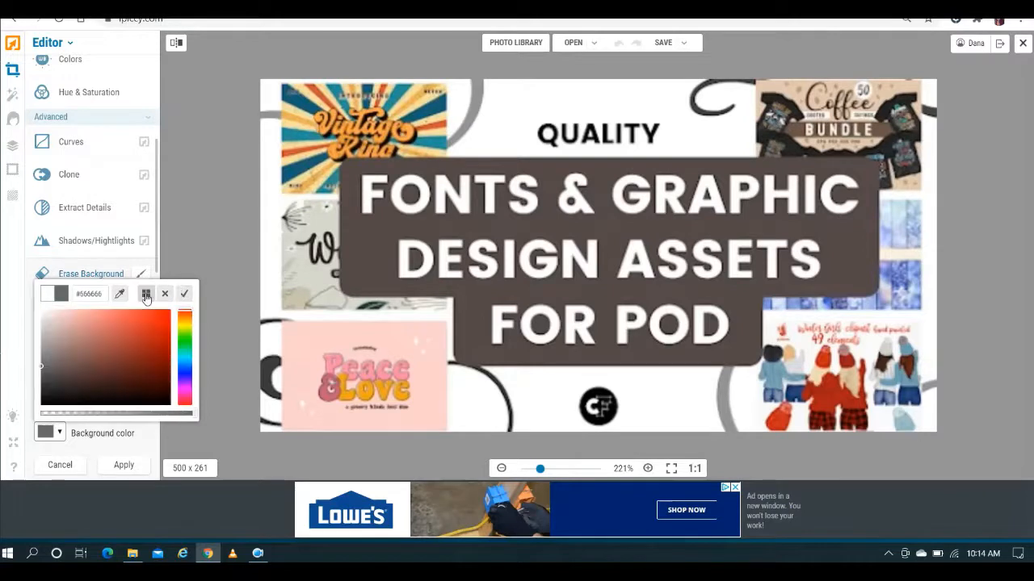
click(44, 369)
drag(44, 369, 56, 368)
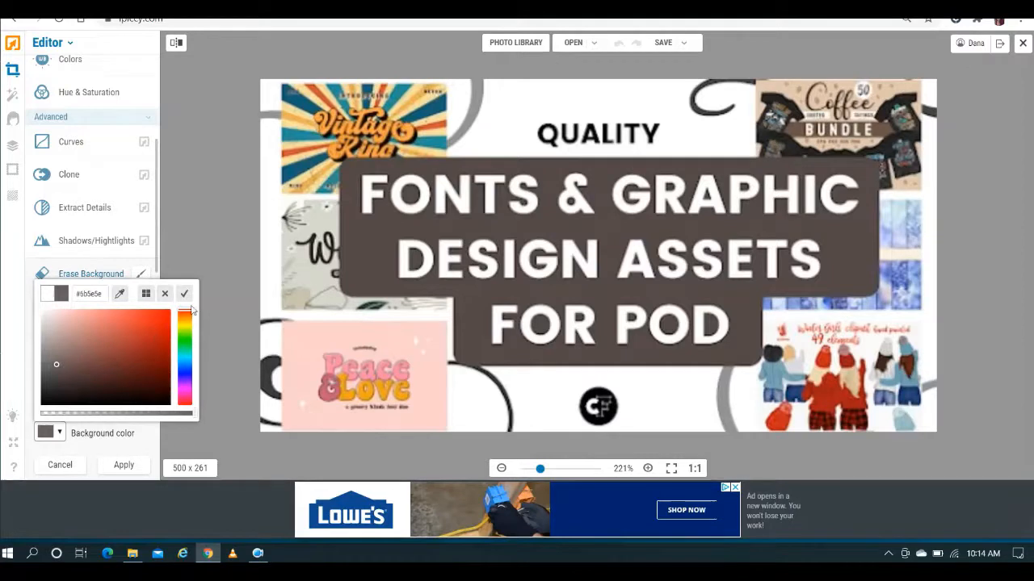
drag(184, 316, 185, 401)
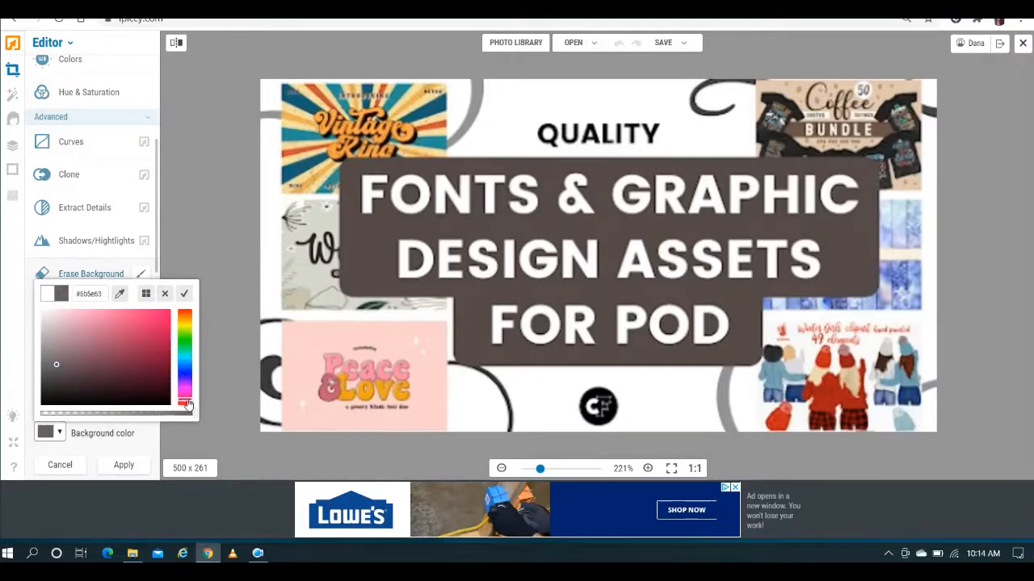
drag(57, 368, 54, 371)
drag(55, 371, 56, 375)
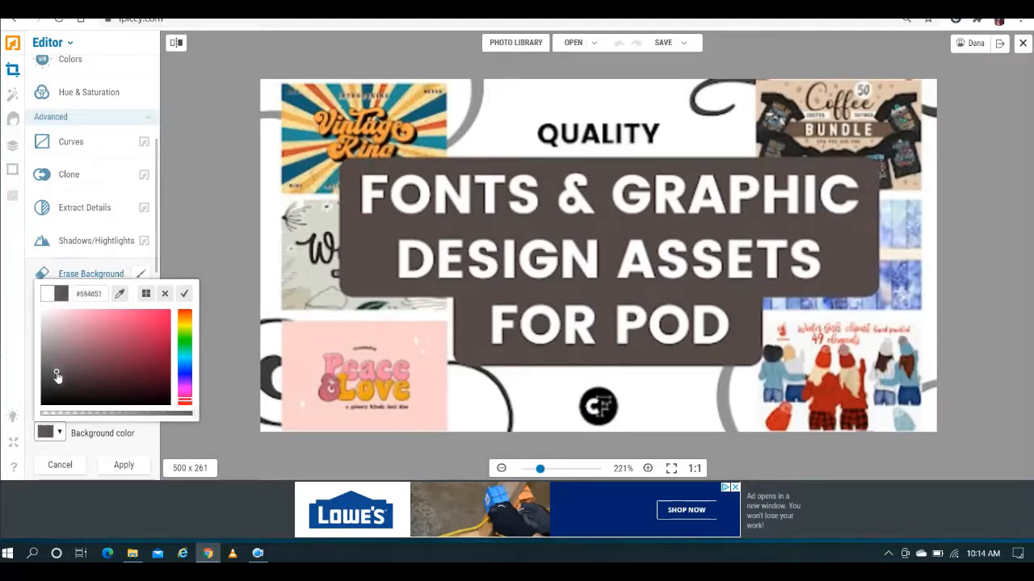
click(367, 239)
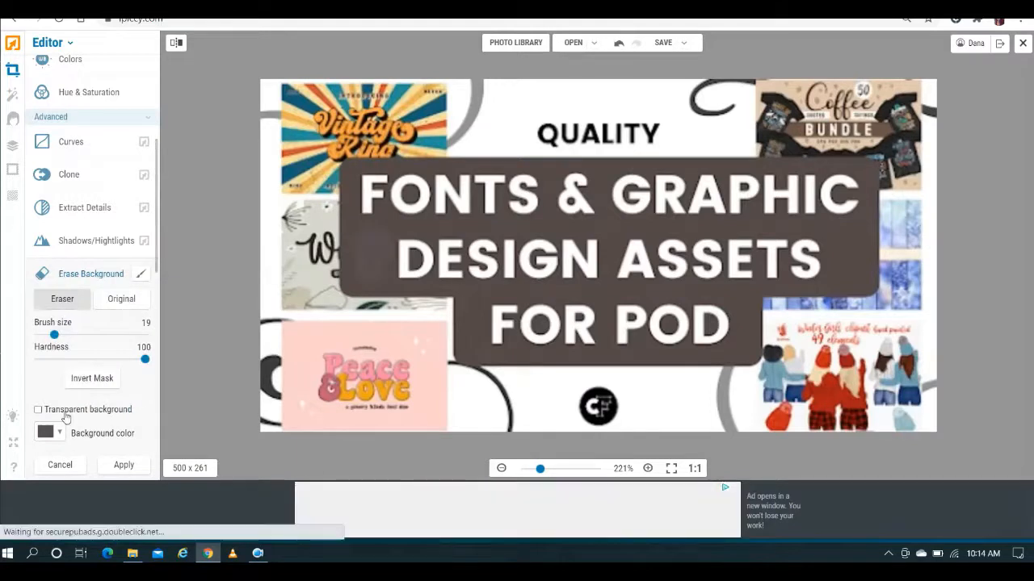
- Set the background color to #51464a and erase the letter D at the start of DESIGN
click(54, 433)
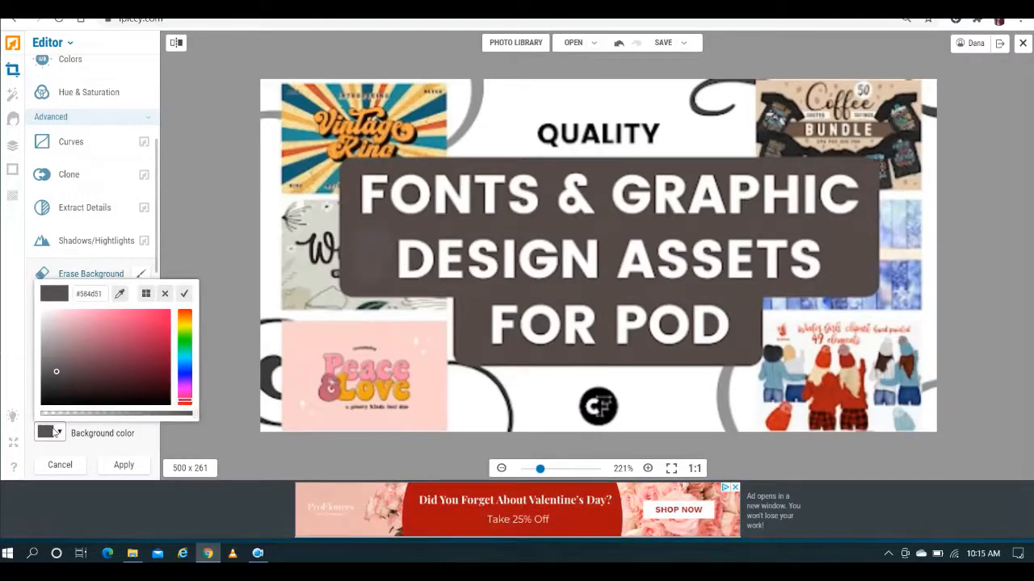
drag(58, 373, 59, 378)
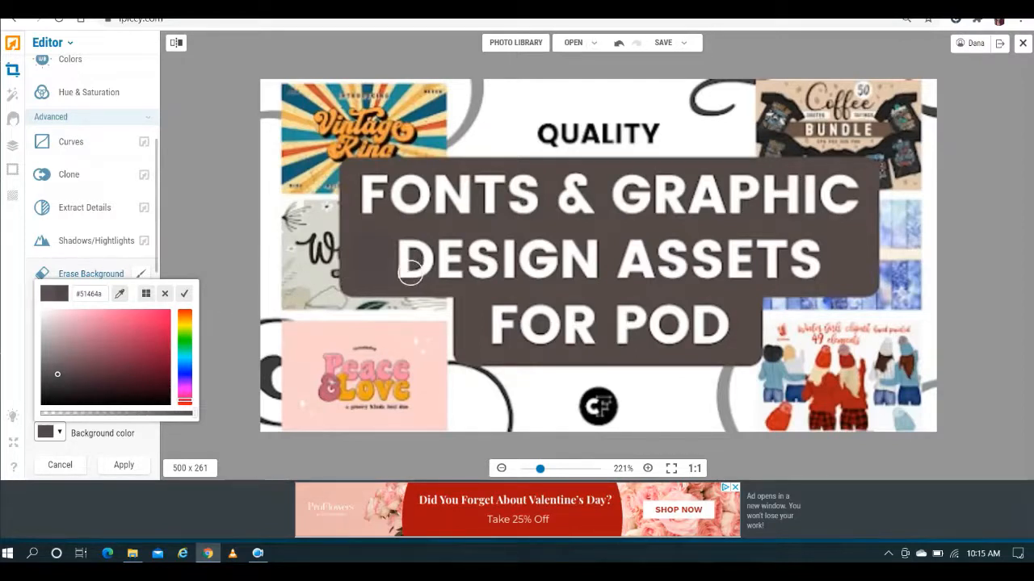
mouse_move(405, 275)
mouse_down()
mouse_move(408, 248)
mouse_move(419, 249)
mouse_move(412, 267)
mouse_move(391, 256)
mouse_move(411, 250)
mouse_up()
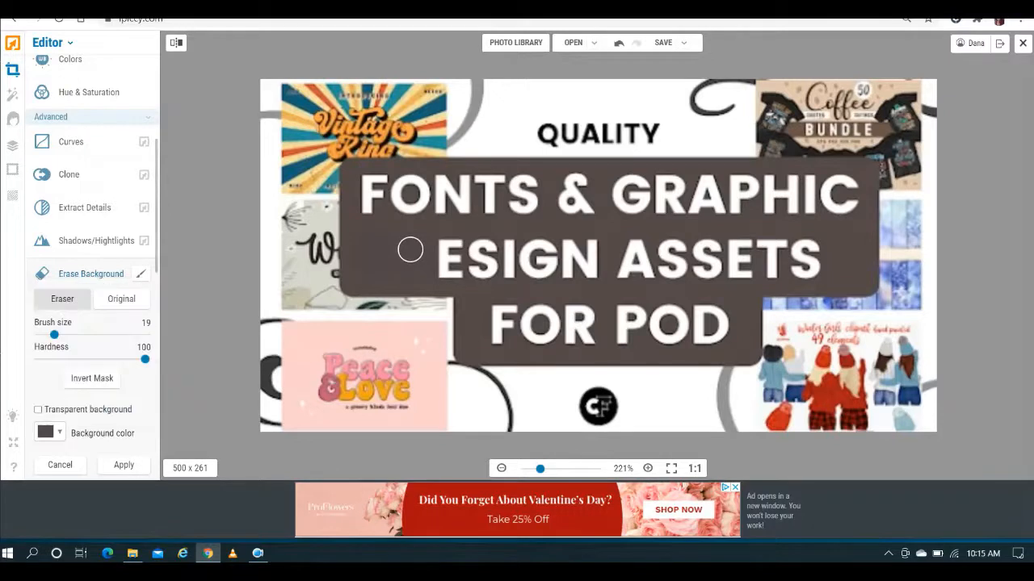
click(49, 432)
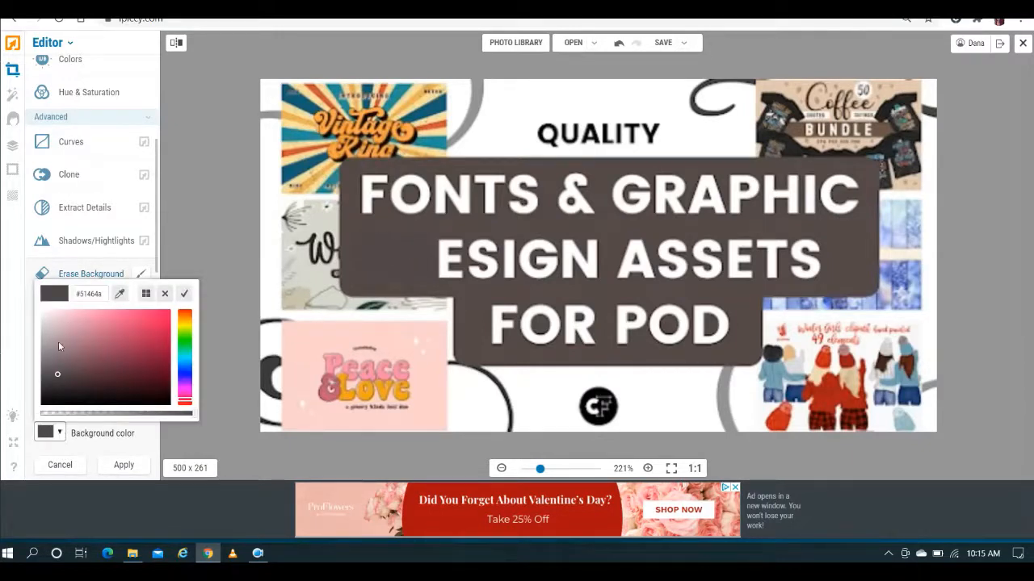
click(58, 373)
click(58, 376)
click(58, 379)
drag(58, 379, 57, 378)
click(62, 377)
click(165, 293)
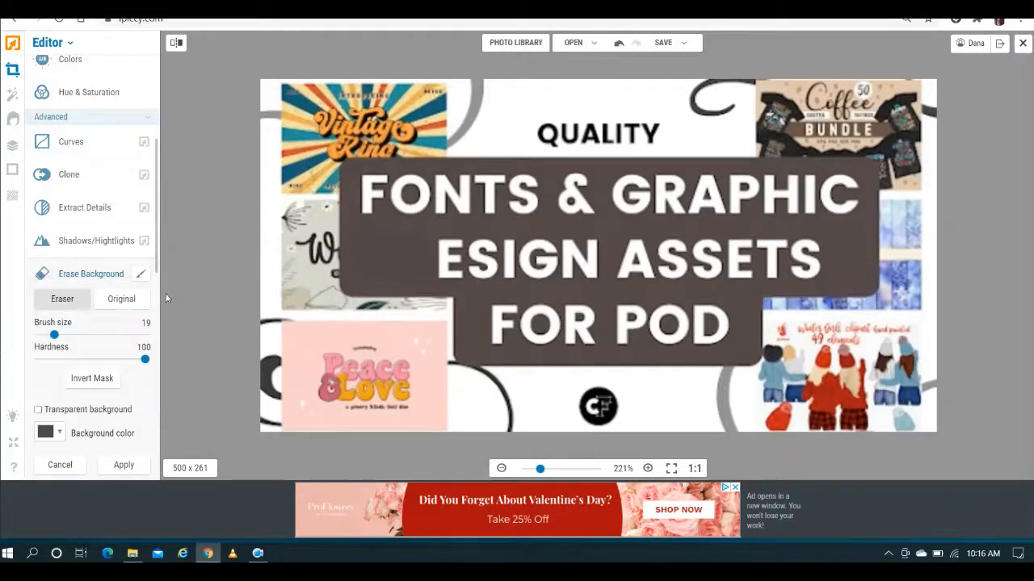
click(70, 45)
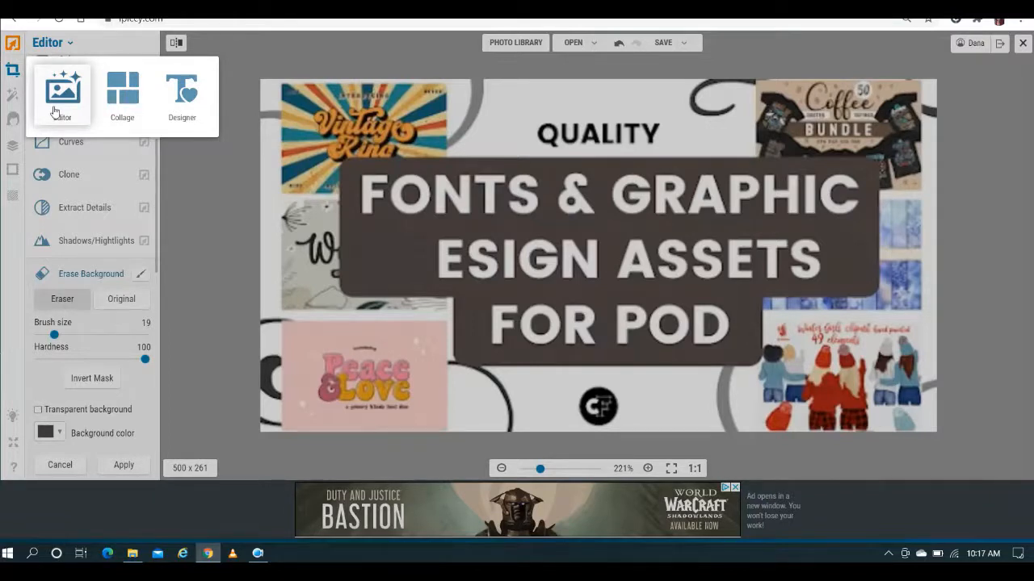
click(206, 198)
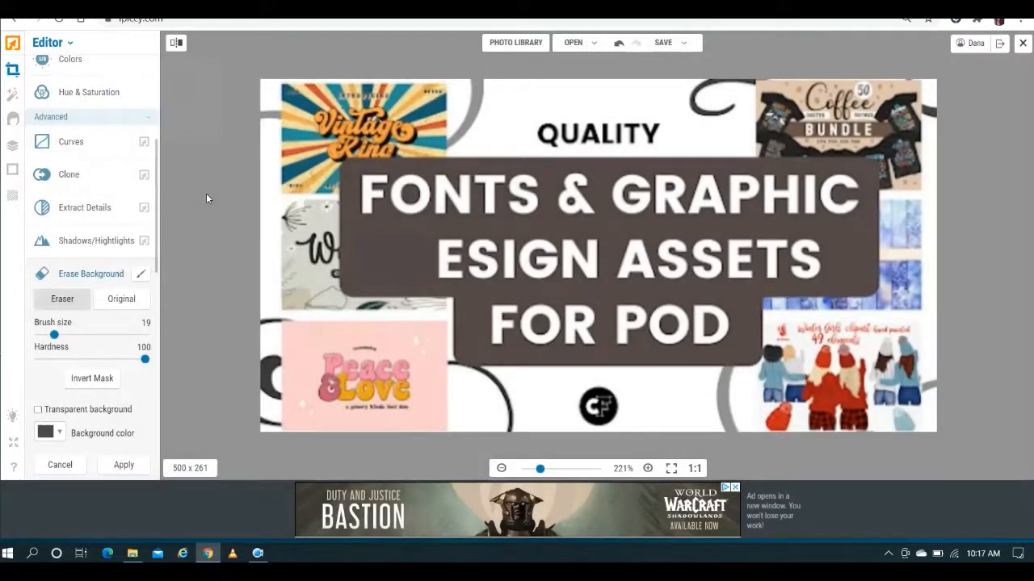